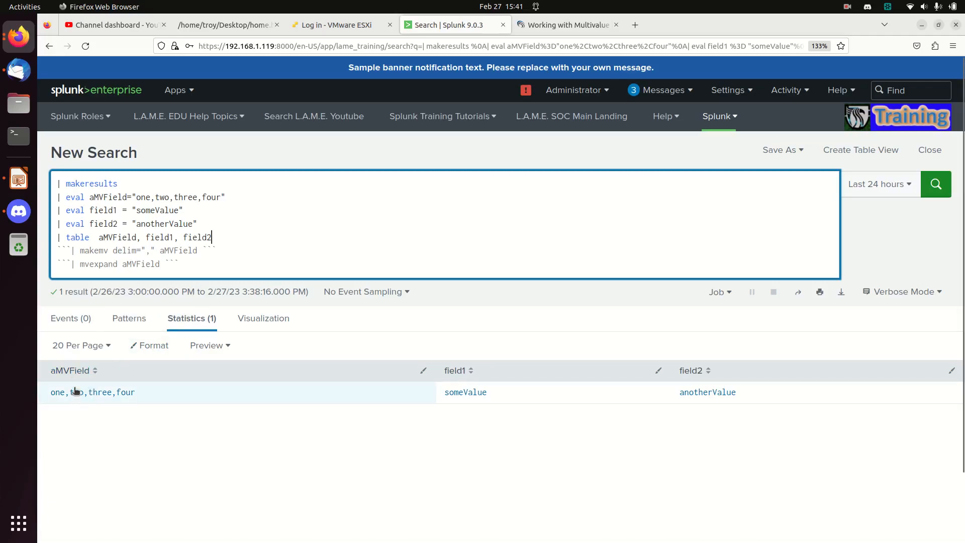
- Rerun the current makeresults search
{"action": "left_click", "coordinate": [239, 250]}
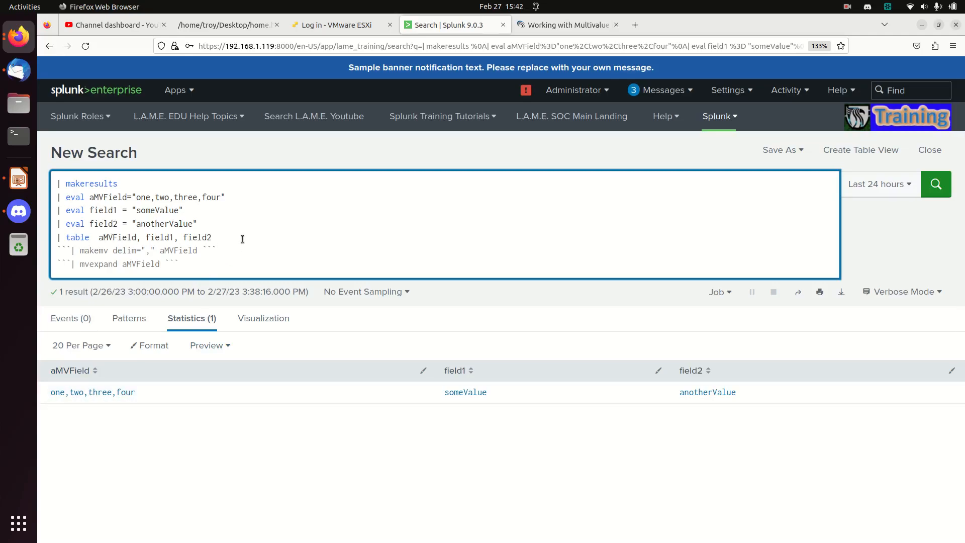
{"action": "key", "text": "Return"}
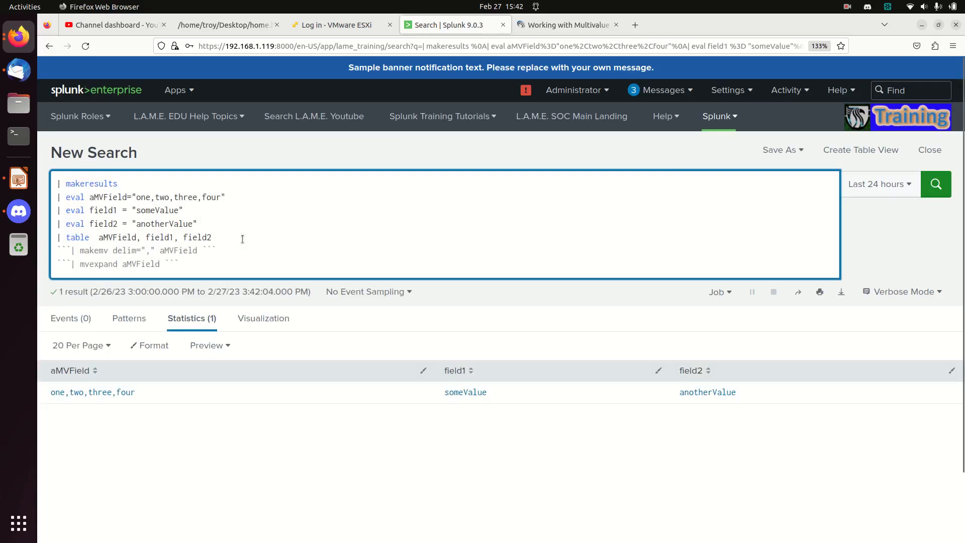
- Uncomment the makemv delim line so it becomes part of the search
{"action": "key", "text": "BackSpace"}
{"action": "key", "text": "BackSpace"}
{"action": "key", "text": "BackSpace"}
{"action": "key", "text": "BackSpace"}
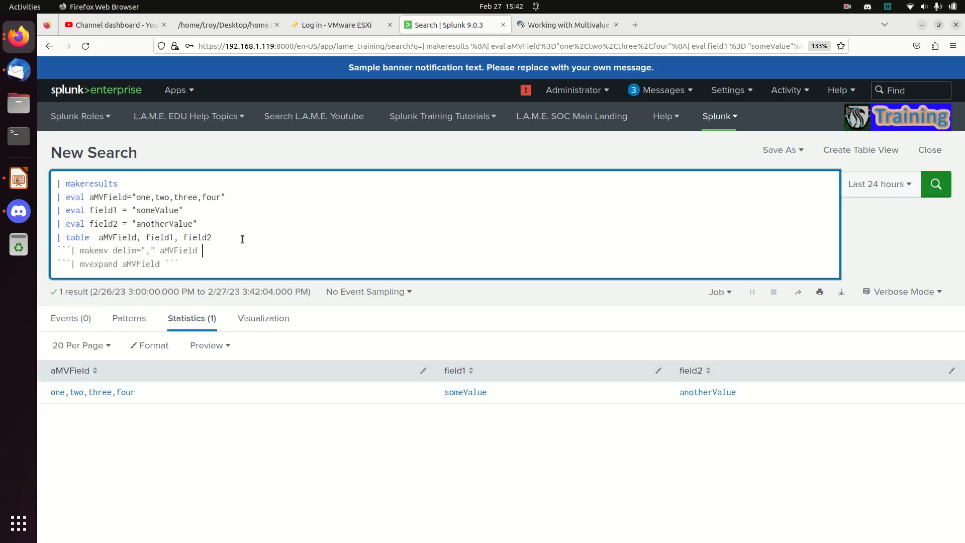
{"action": "key", "text": "Left"}
{"action": "key", "text": "Left"}
{"action": "key", "text": "Left"}
{"action": "key", "text": "Left"}
{"action": "key", "text": "Left"}
{"action": "key", "text": "Left"}
{"action": "key", "text": "Left"}
{"action": "key", "text": "Left"}
{"action": "key", "text": "Left"}
{"action": "key", "text": "Left"}
{"action": "key", "text": "Left"}
{"action": "key", "text": "Left"}
{"action": "key", "text": "Left"}
{"action": "key", "text": "Left"}
{"action": "key", "text": "Left"}
{"action": "key", "text": "Left"}
{"action": "key", "text": "Left"}
{"action": "key", "text": "Left"}
{"action": "key", "text": "Left"}
{"action": "key", "text": "Left"}
{"action": "key", "text": "Left"}
{"action": "key", "text": "Left"}
{"action": "key", "text": "Left"}
{"action": "key", "text": "Left"}
{"action": "key", "text": "Left"}
{"action": "key", "text": "Left"}
{"action": "key", "text": "Left"}
{"action": "key", "text": "Left"}
{"action": "key", "text": "BackSpace"}
{"action": "key", "text": "BackSpace"}
{"action": "key", "text": "Delete"}
{"action": "key", "text": "Right"}
{"action": "key", "text": "Right"}
{"action": "key", "text": "Right"}
{"action": "key", "text": "Right"}
{"action": "key", "text": "Right"}
{"action": "key", "text": "Right"}
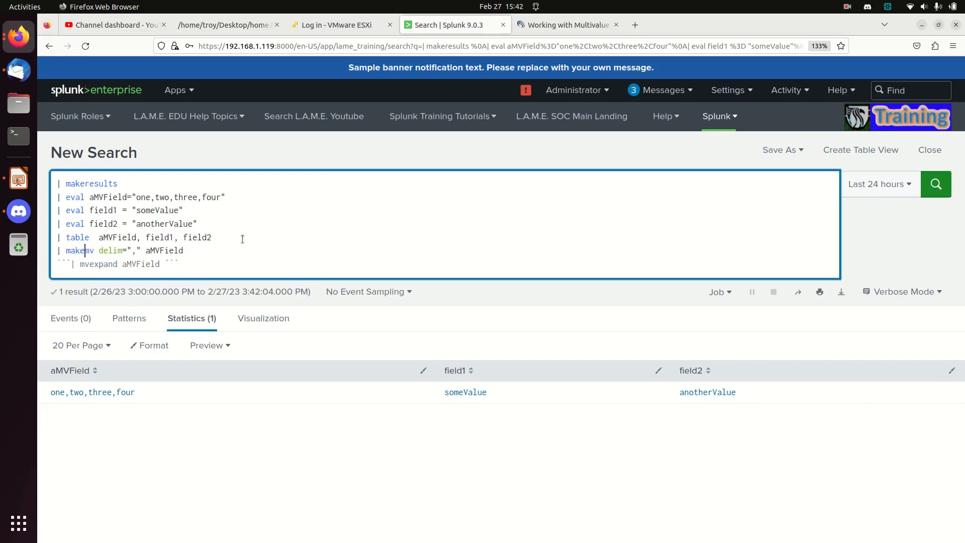
- Replace the commas with spaces in the aMVField value and the makemv delimiter, then run the search
{"action": "key", "text": "Right"}
{"action": "key", "text": "Right"}
{"action": "key", "text": "Right"}
{"action": "key", "text": "Right"}
{"action": "key", "text": "Right"}
{"action": "key", "text": "Right"}
{"action": "key", "text": "Right"}
{"action": "key", "text": "Right"}
{"action": "key", "text": "BackSpace"}
{"action": "key", "text": "Up"}
{"action": "key", "text": "Up"}
{"action": "key", "text": "Up"}
{"action": "key", "text": "Right"}
{"action": "key", "text": "Delete"}
{"action": "key", "text": "Right"}
{"action": "key", "text": "Right"}
{"action": "key", "text": "Right"}
{"action": "key", "text": "Delete"}
{"action": "key", "text": "Return"}
{"action": "key", "text": "Down"}
{"action": "key", "text": "Down"}
{"action": "key", "text": "Down"}
{"action": "key", "text": "Down"}
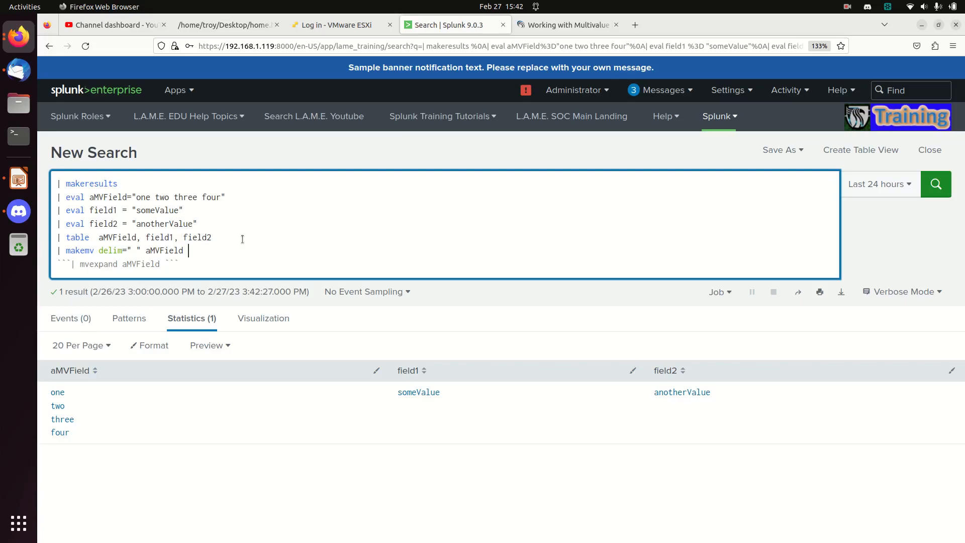
- Add a new line | search aMVField="two" after the makemv line and run the search
{"action": "left_click", "coordinate": [139, 246]}
{"action": "key", "text": "End"}
{"action": "key", "text": "Return"}
{"action": "type", "text": "|"}
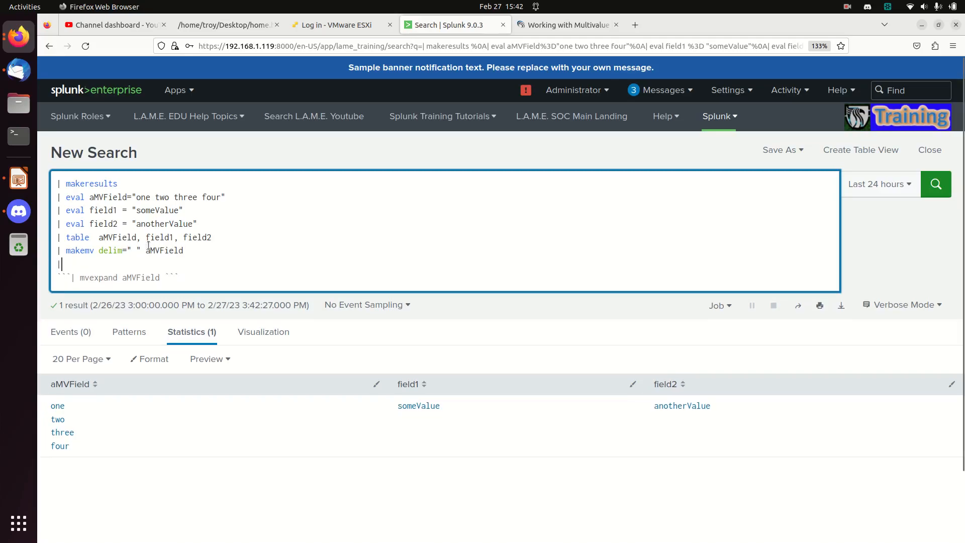
{"action": "type", "text": " search aMV"}
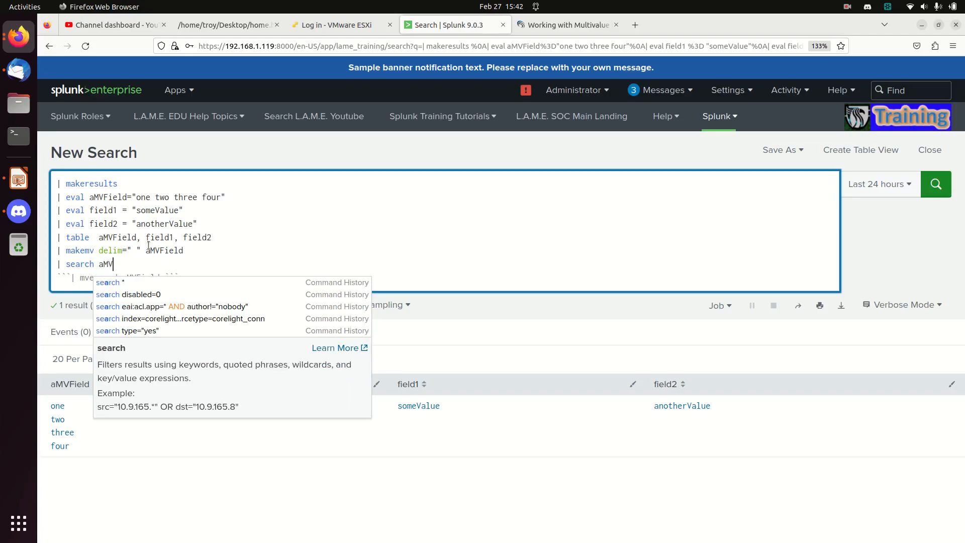
{"action": "type", "text": "Field="}
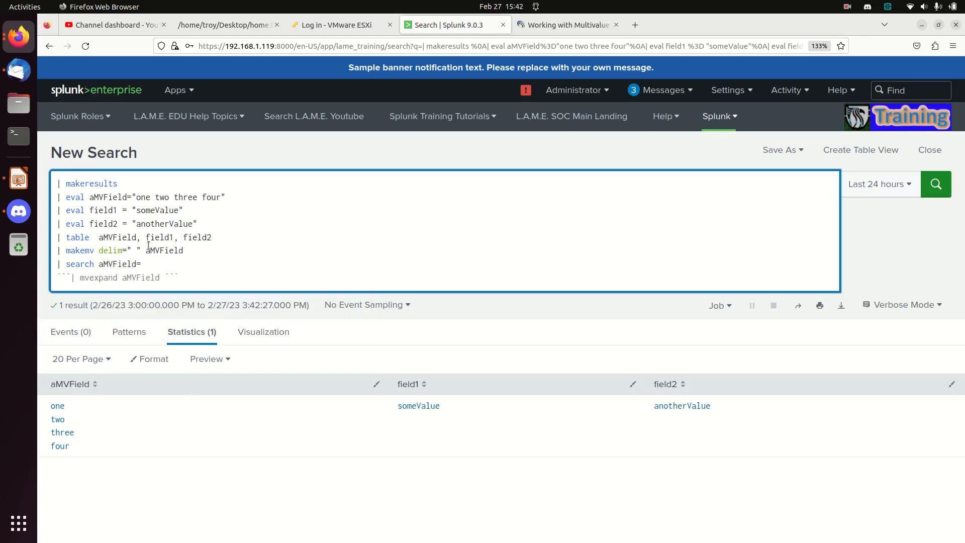
{"action": "type", "text": "\"two\""}
{"action": "key", "text": "Return"}
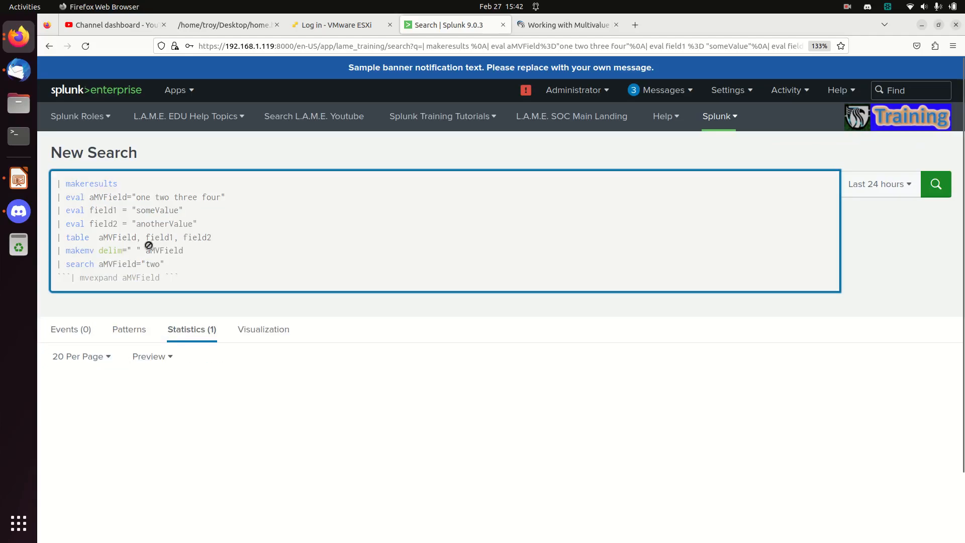
- Try commenting out the makemv line with triple backticks and rerunning the search
{"action": "key", "text": "BackSpace"}
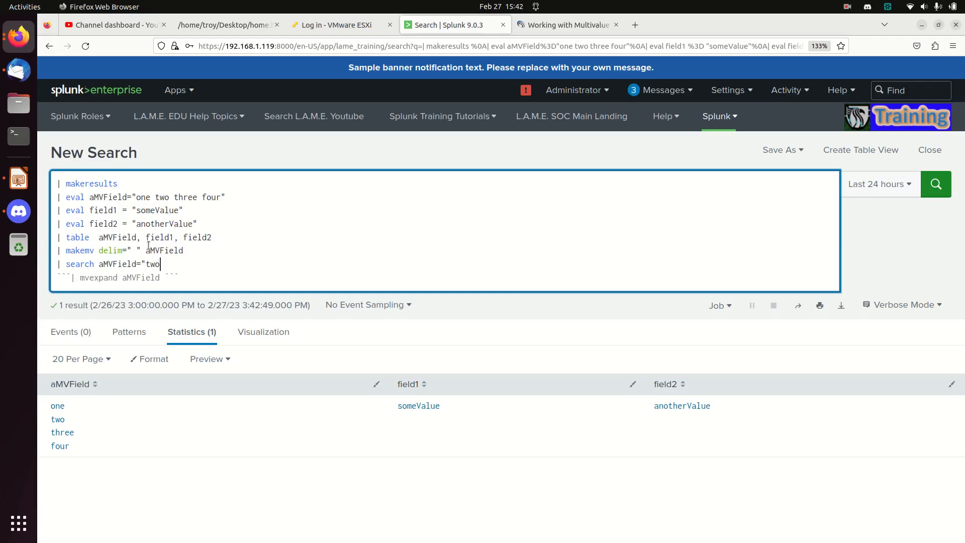
{"action": "type", "text": "\""}
{"action": "key", "text": "Up"}
{"action": "key", "text": "Left"}
{"action": "key", "text": "ctrl+Left"}
{"action": "key", "text": "ctrl+Left"}
{"action": "key", "text": "Left"}
{"action": "key", "text": "Left"}
{"action": "type", "text": "```"}
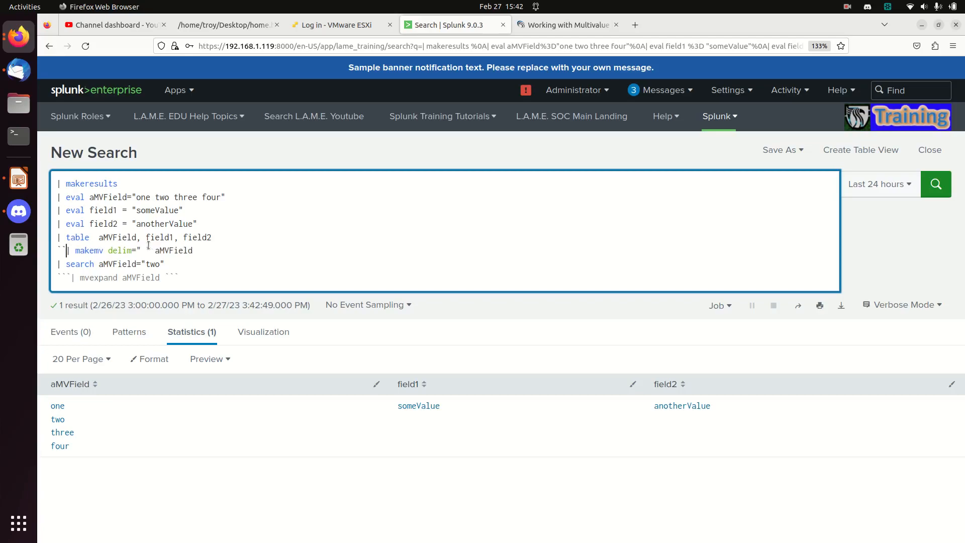
{"action": "key", "text": "Right"}
{"action": "key", "text": "Right"}
{"action": "key", "text": "Right"}
{"action": "key", "text": "Right"}
{"action": "key", "text": "Right"}
{"action": "key", "text": "Right"}
{"action": "key", "text": "Right"}
{"action": "key", "text": "Right"}
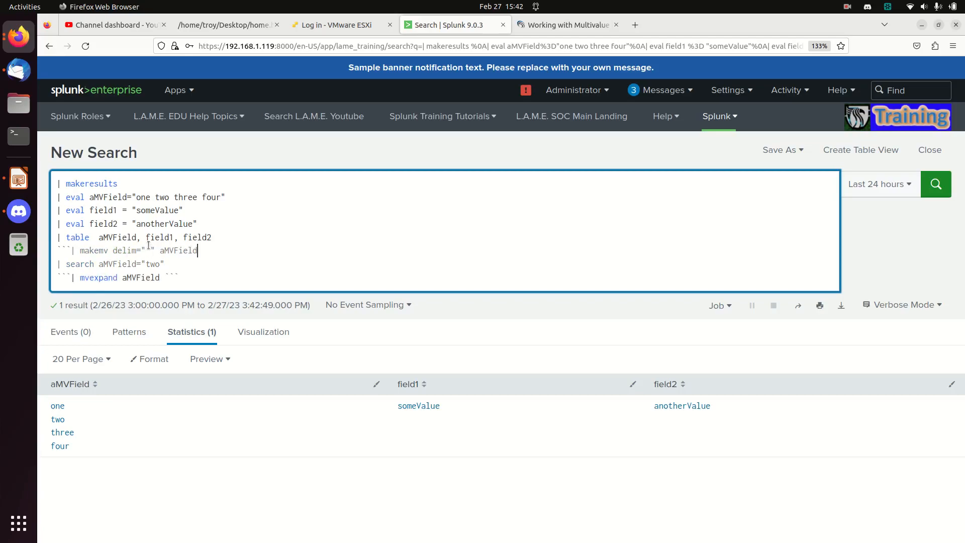
{"action": "type", "text": "```"}
{"action": "key", "text": "Return"}
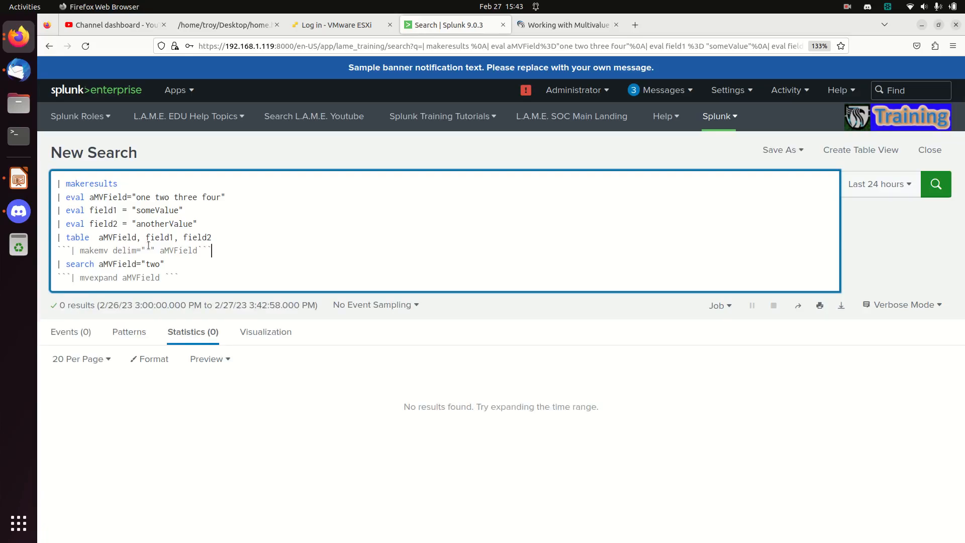
- Undo the commenting of the makemv line, restore the closing quote after two, and run the search
{"action": "key", "text": "ctrl+slash"}
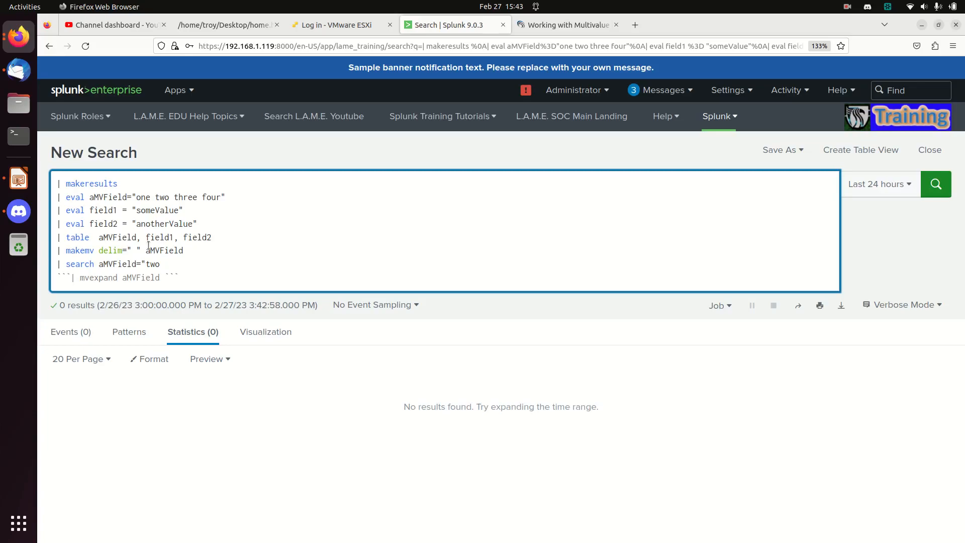
{"action": "type", "text": "\""}
{"action": "key", "text": "Return"}
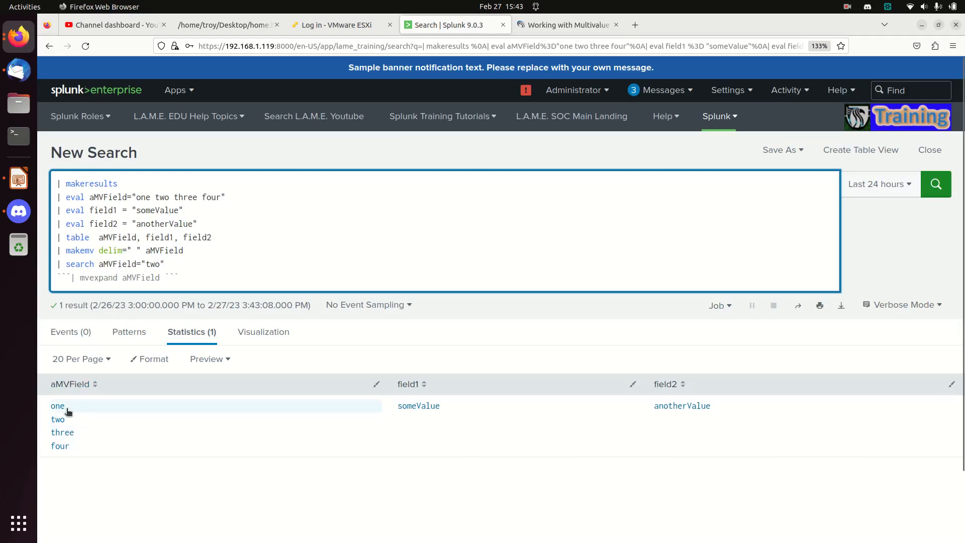
- Uncomment the mvexpand aMVField line and run the search
{"action": "left_click", "coordinate": [72, 276]}
{"action": "key", "text": "BackSpace"}
{"action": "key", "text": "BackSpace"}
{"action": "key", "text": "BackSpace"}
{"action": "key", "text": "Right"}
{"action": "key", "text": "Right"}
{"action": "key", "text": "Right"}
{"action": "key", "text": "Right"}
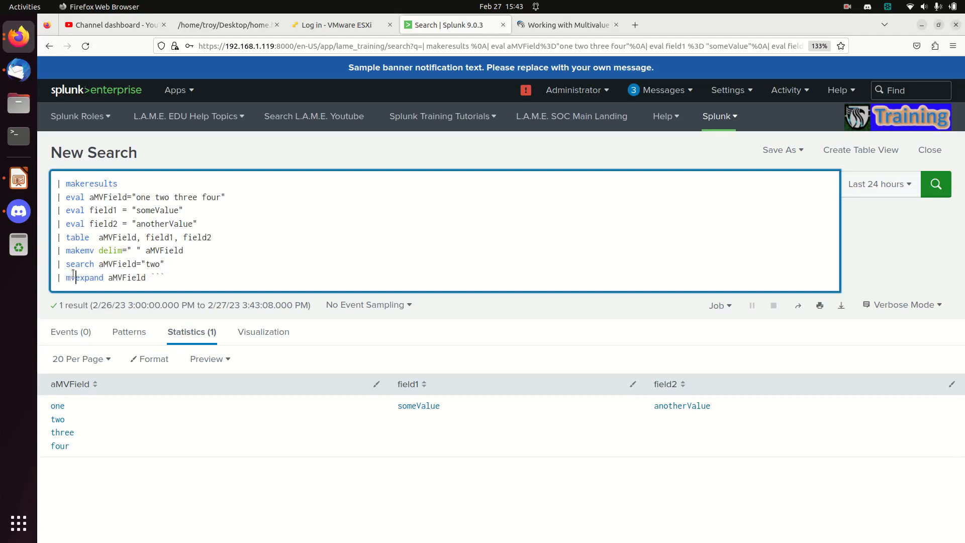
{"action": "key", "text": "Right"}
{"action": "key", "text": "Right"}
{"action": "key", "text": "Right"}
{"action": "key", "text": "Right"}
{"action": "key", "text": "Right"}
{"action": "key", "text": "Right"}
{"action": "key", "text": "Right"}
{"action": "key", "text": "Right"}
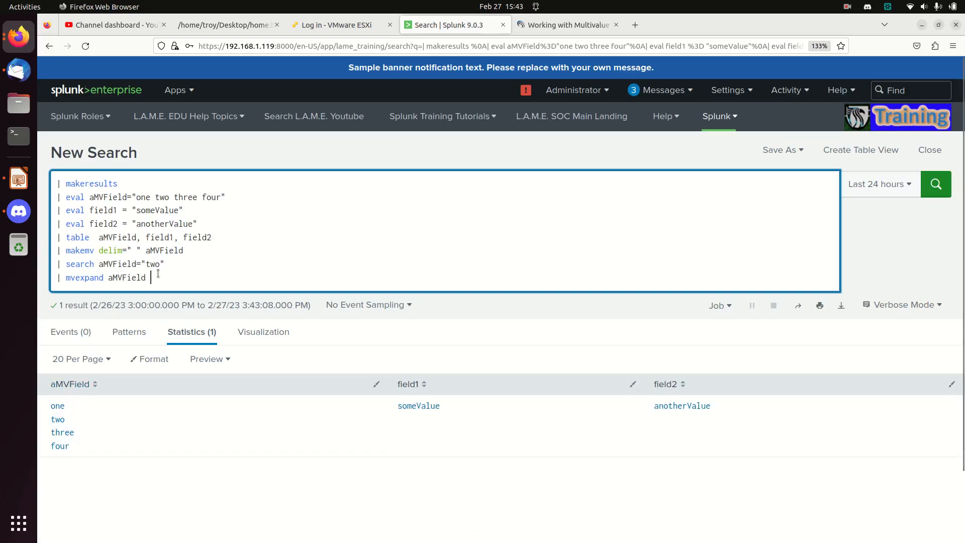
{"action": "key", "text": "Return"}
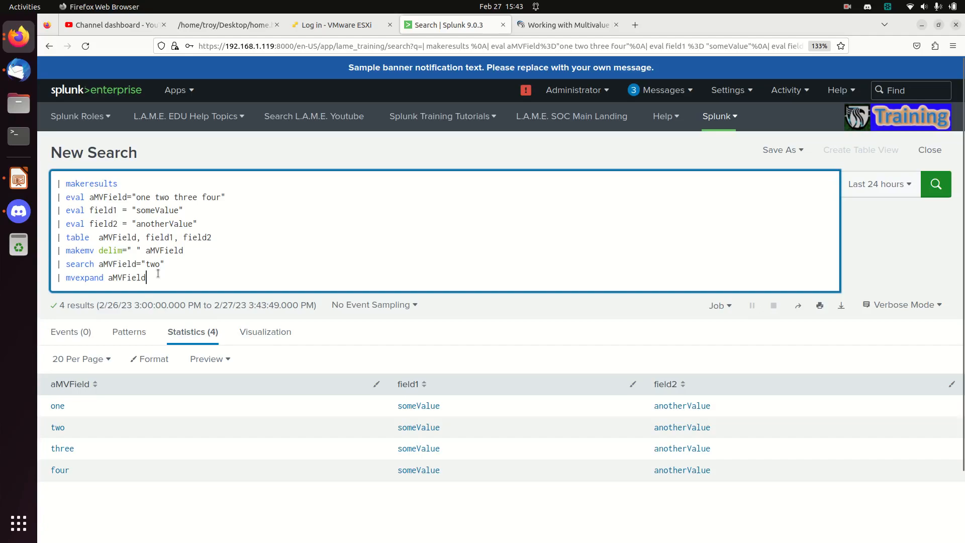